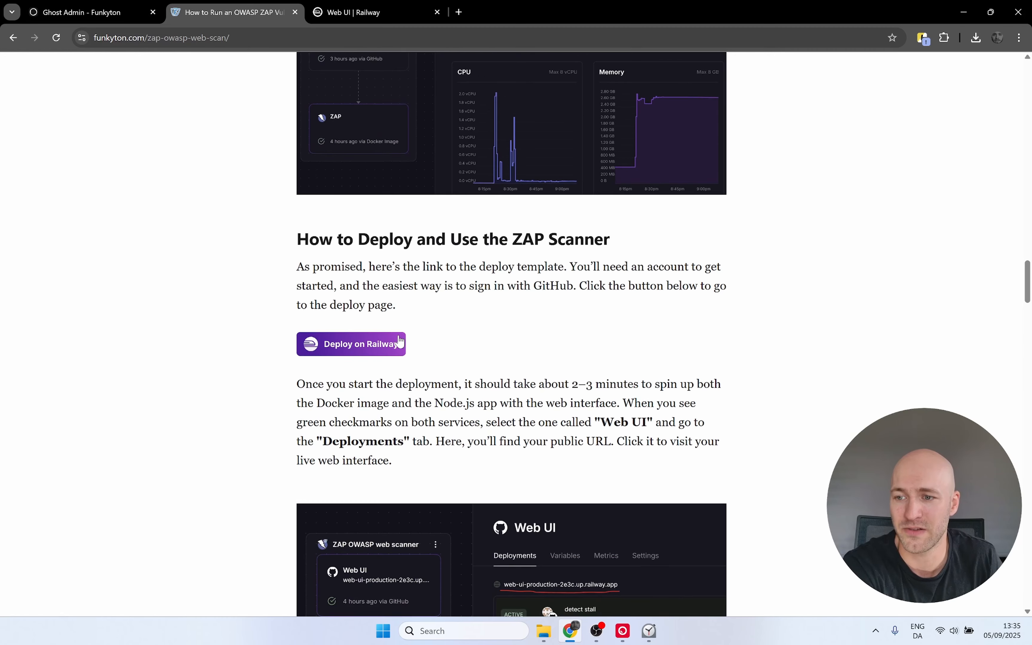
Step: Deploy the ZAP OWASP web scanner template from the blog's Deploy on Railway link into a new Railway project
{"action": "left_click", "coordinate": [341, 356]}
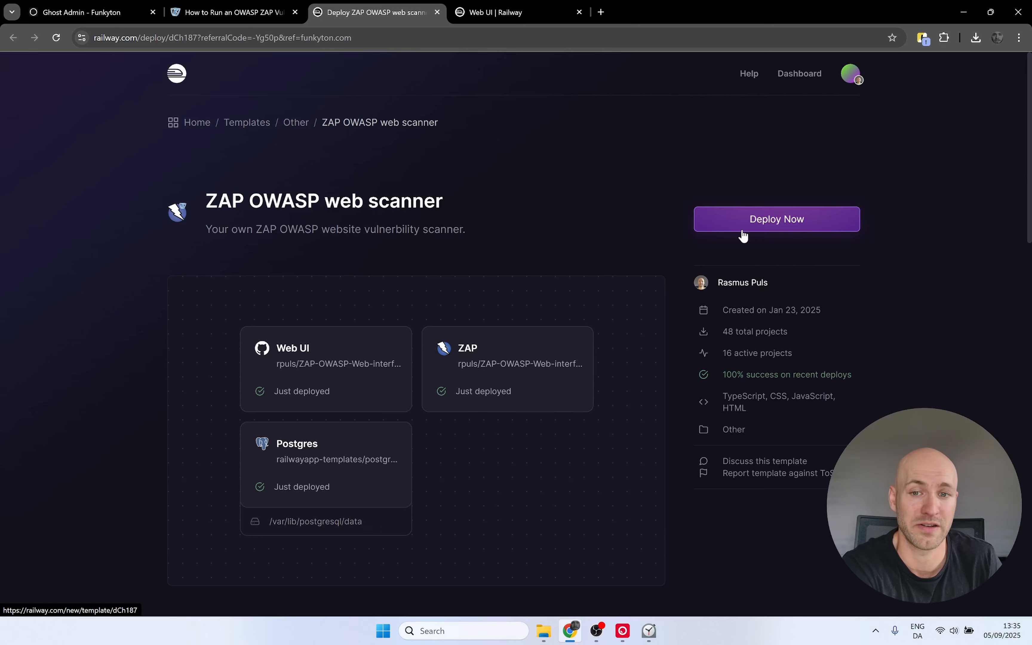
{"action": "left_click", "coordinate": [849, 75]}
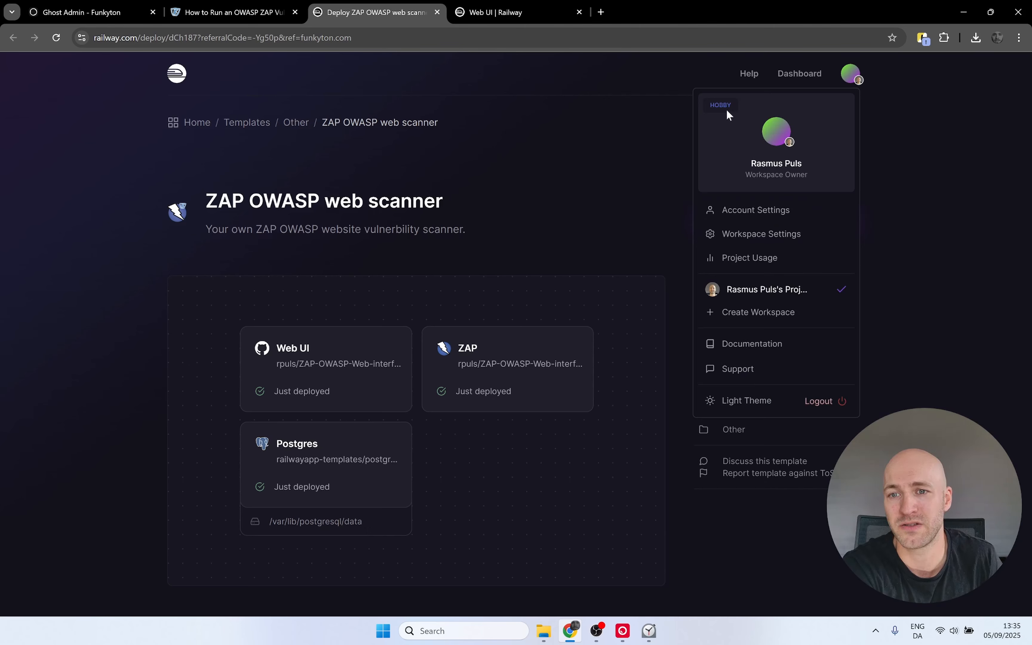
{"action": "left_click", "coordinate": [913, 101]}
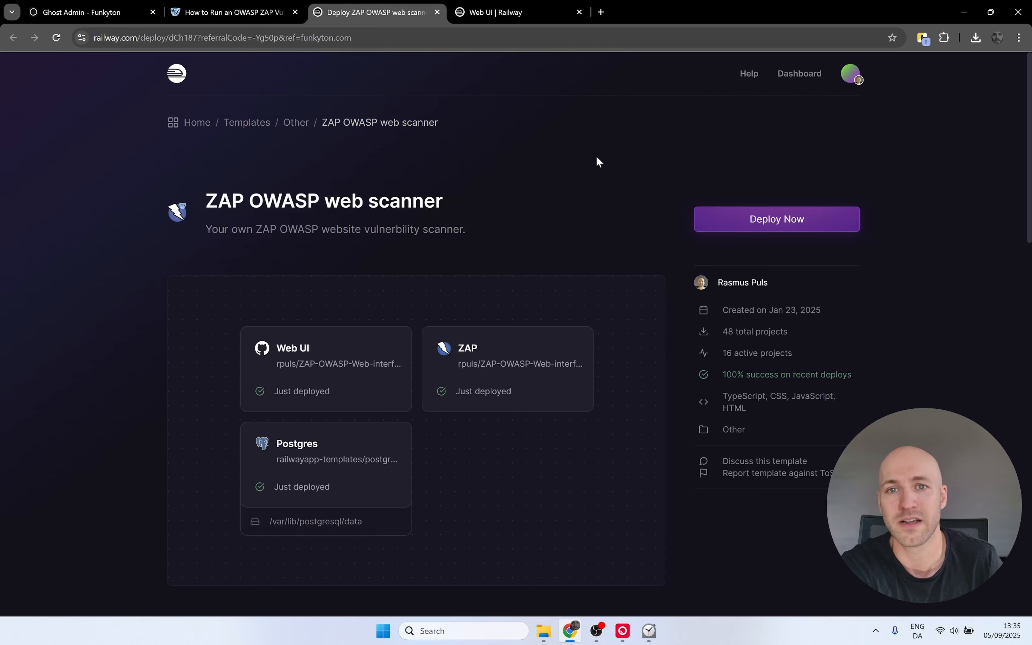
{"action": "left_click", "coordinate": [768, 231]}
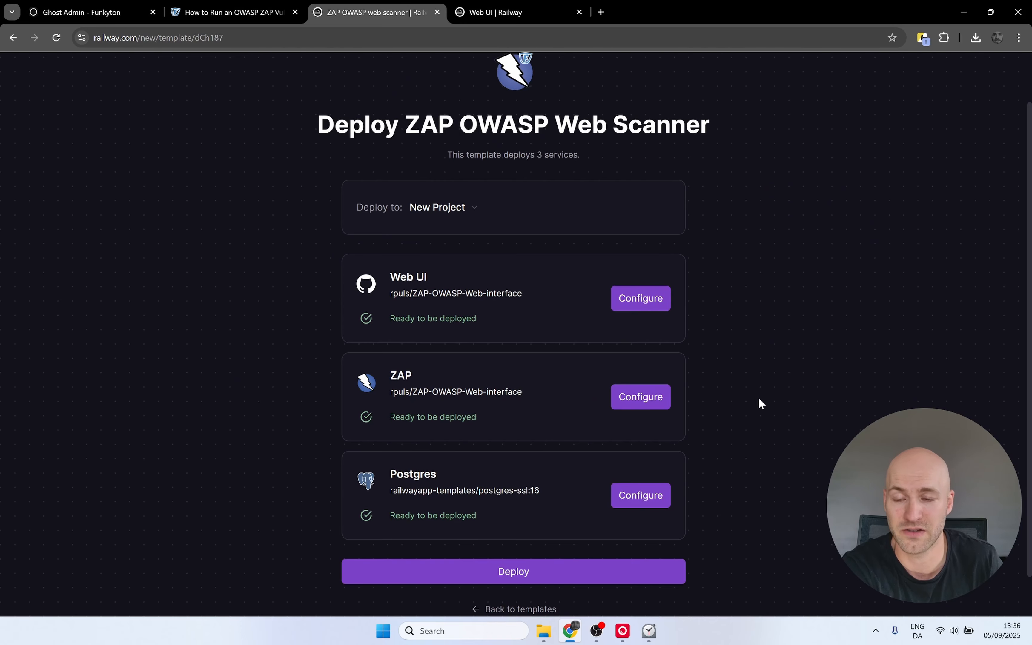
{"action": "scroll", "coordinate": [759, 399], "scroll_direction": "down", "scroll_amount": 1}
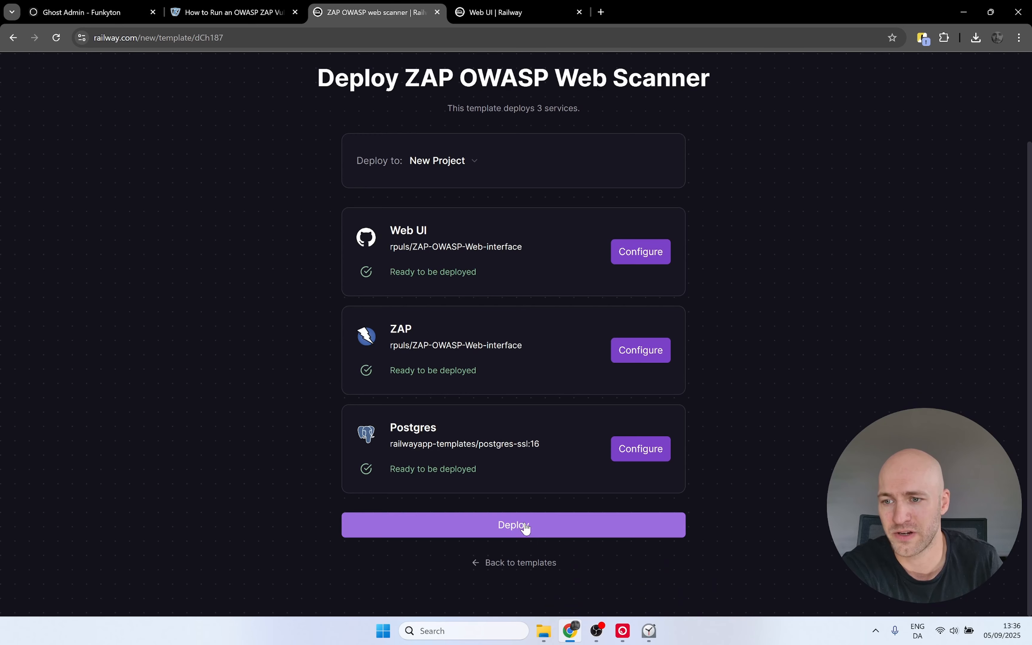
{"action": "left_click", "coordinate": [497, 533]}
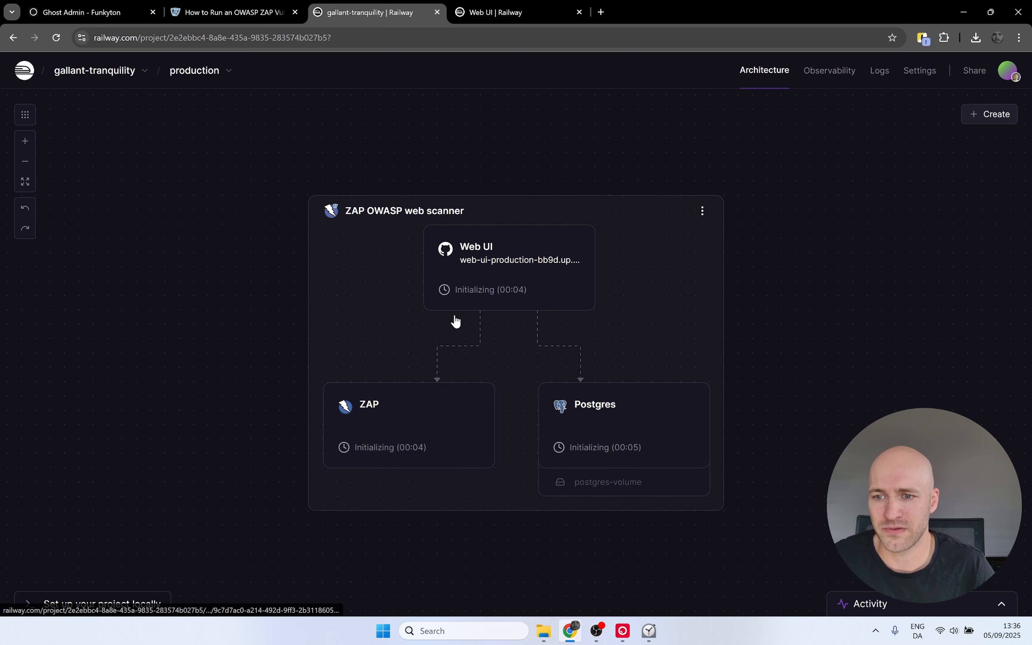
Step: Open the new ZAP service's settings and review its CPU and memory resource limits
{"action": "left_click", "coordinate": [400, 412]}
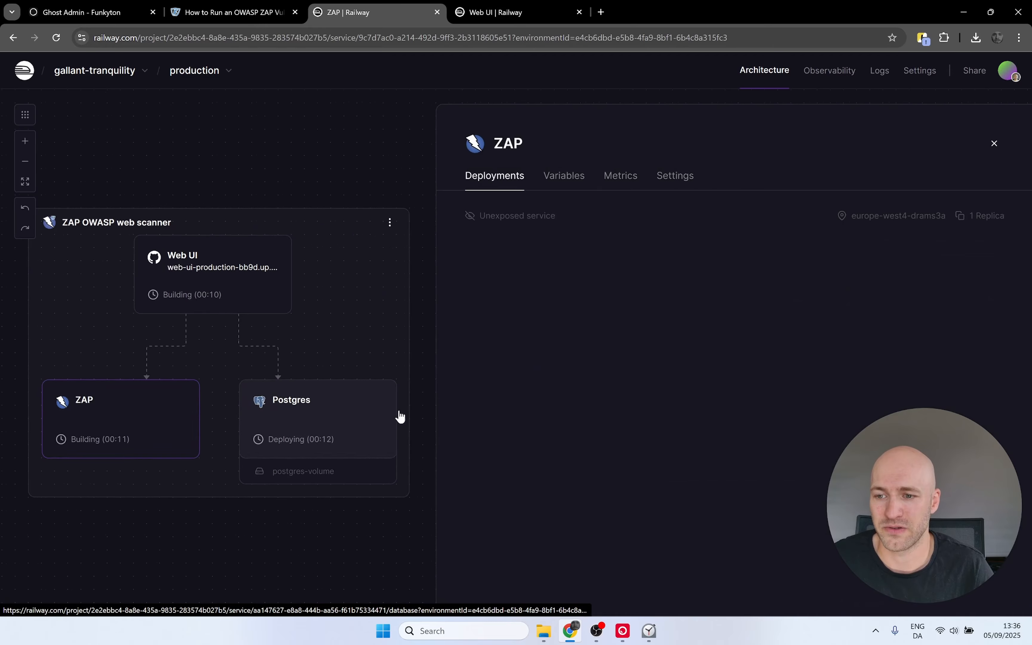
{"action": "left_click", "coordinate": [684, 189]}
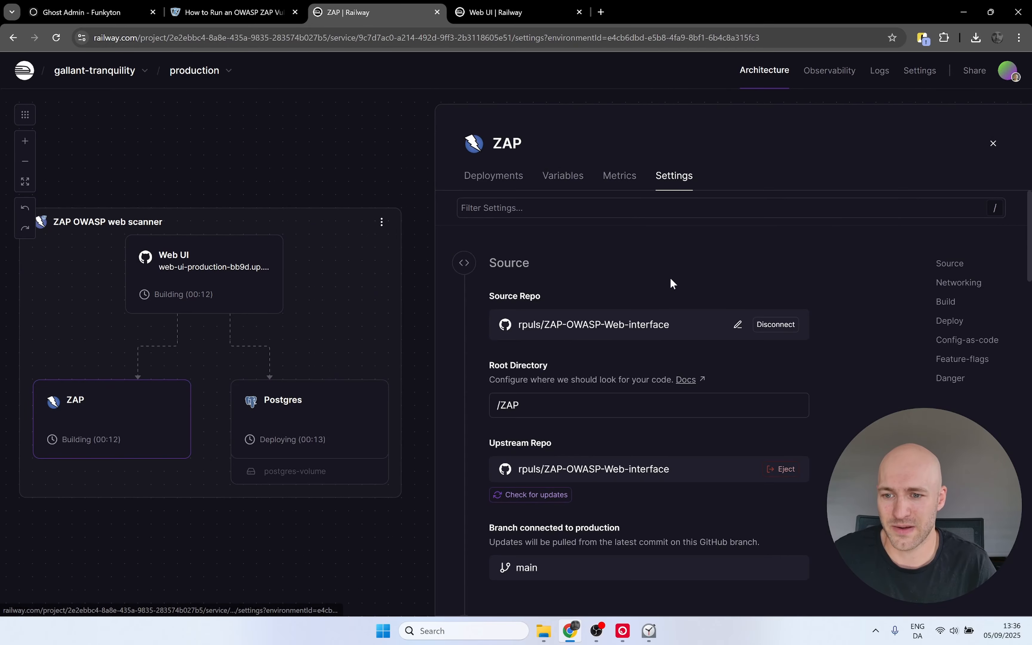
{"action": "scroll", "coordinate": [671, 275], "scroll_direction": "down", "scroll_amount": 10}
{"action": "scroll", "coordinate": [671, 282], "scroll_direction": "down", "scroll_amount": 10}
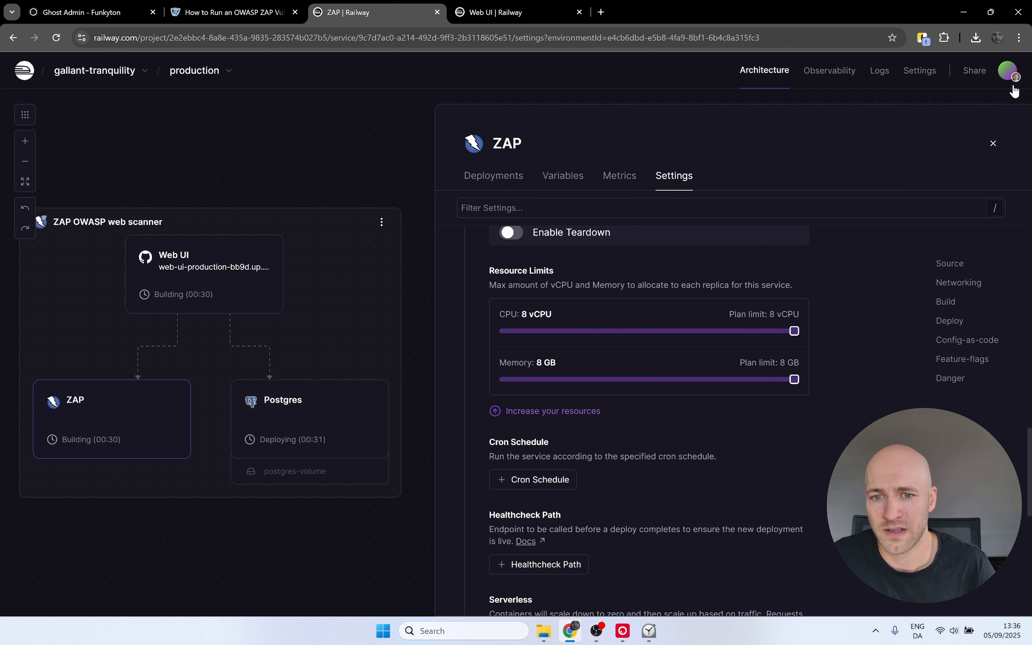
Step: In the older project, view the ZAP service's metrics over the last 6 hours
{"action": "left_click", "coordinate": [509, 15]}
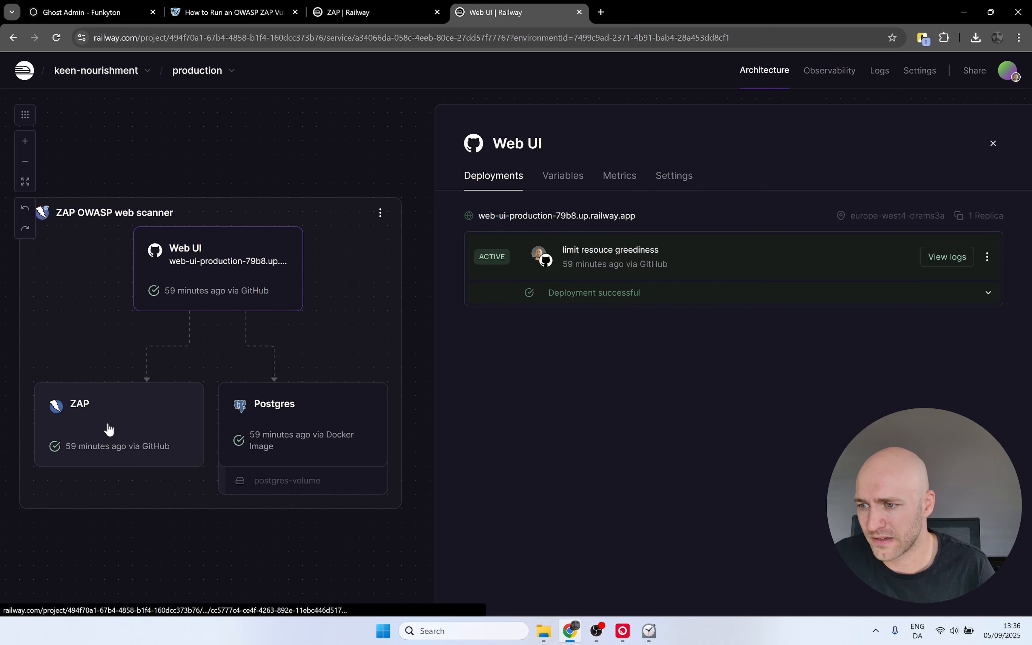
{"action": "left_click", "coordinate": [77, 417]}
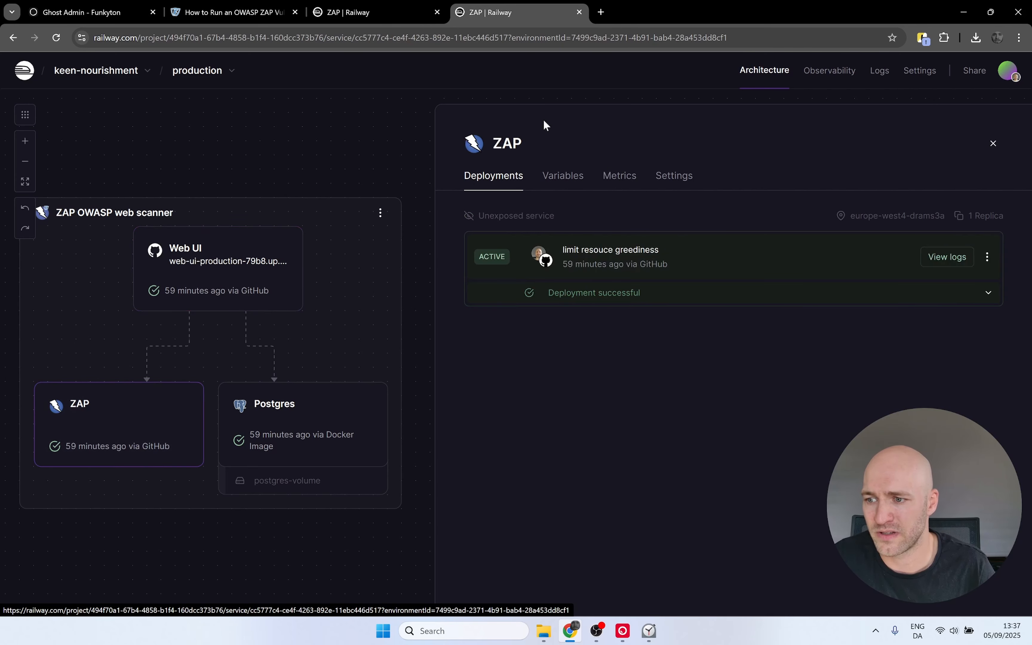
{"action": "left_click", "coordinate": [618, 177]}
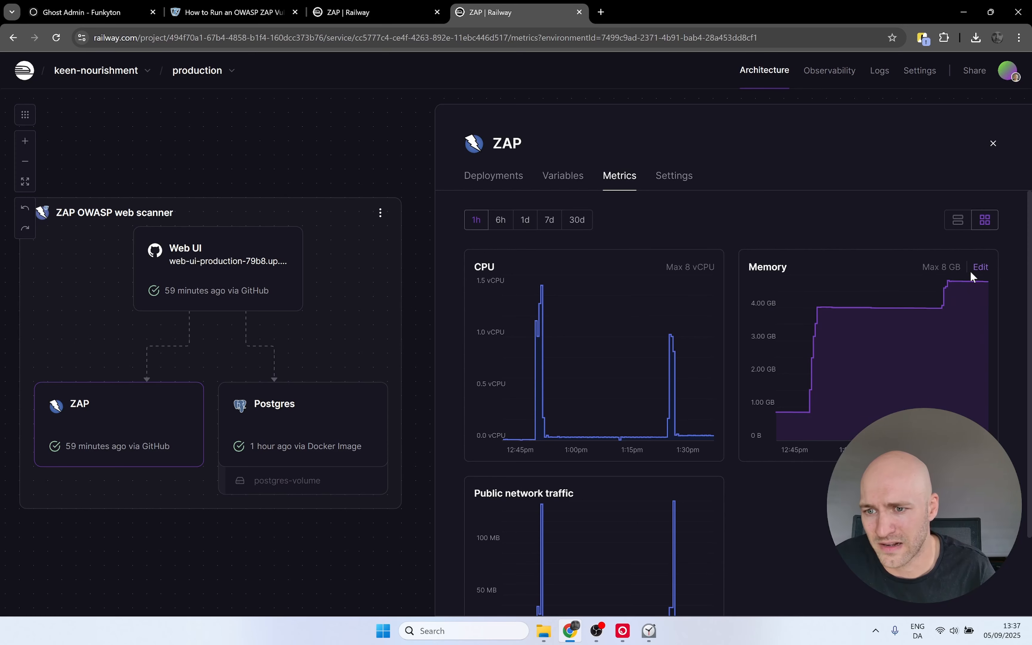
{"action": "left_click", "coordinate": [501, 220]}
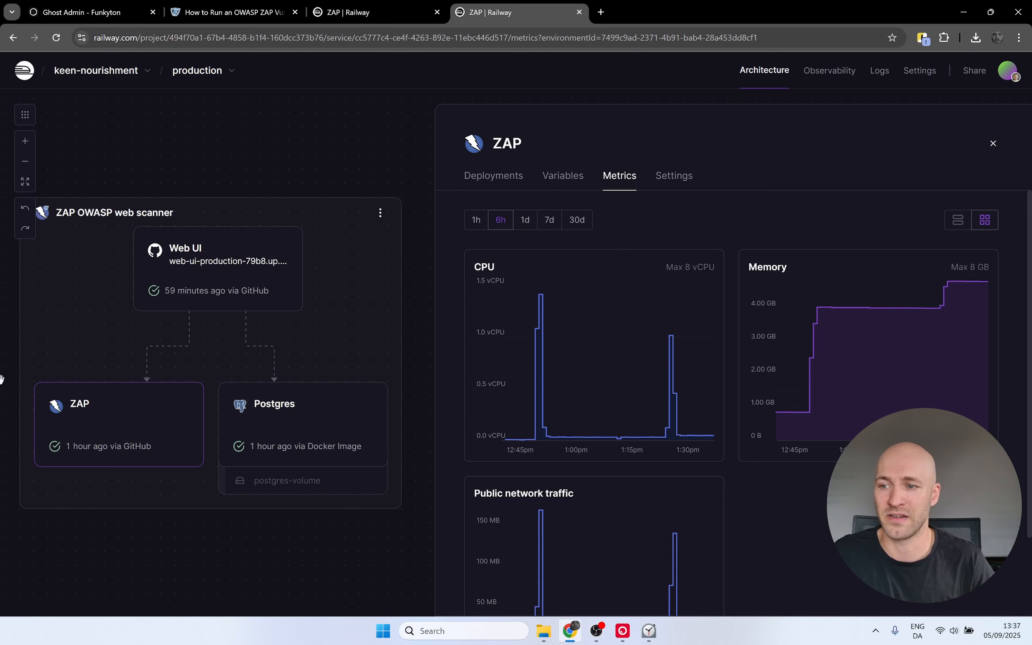
Step: Open the older project's settings and review the Danger section for removing services or the project
{"action": "left_click", "coordinate": [916, 77]}
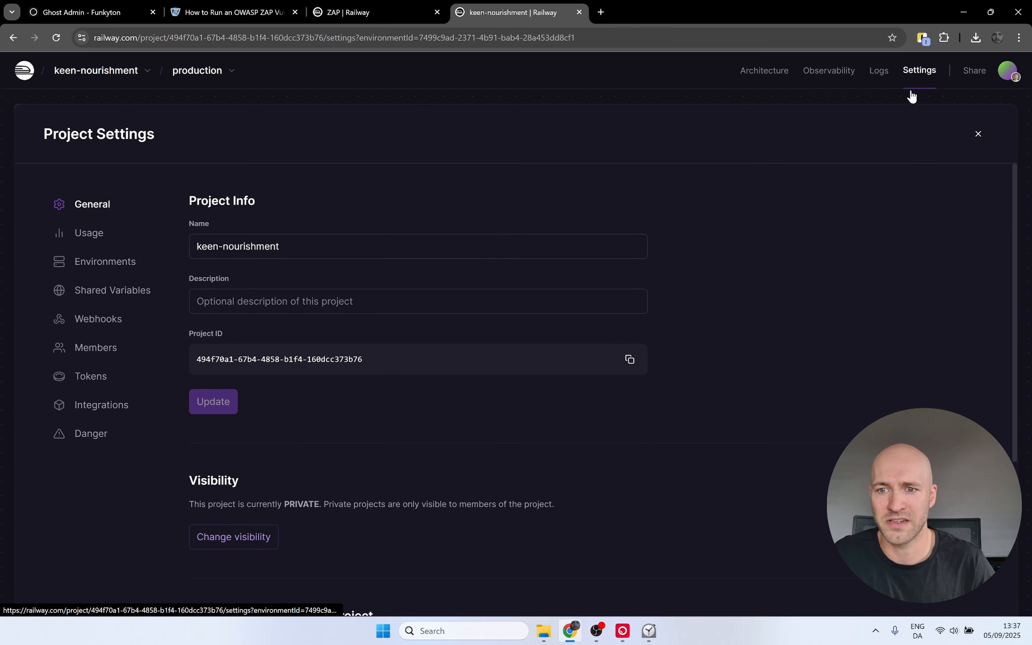
{"action": "left_click", "coordinate": [72, 437]}
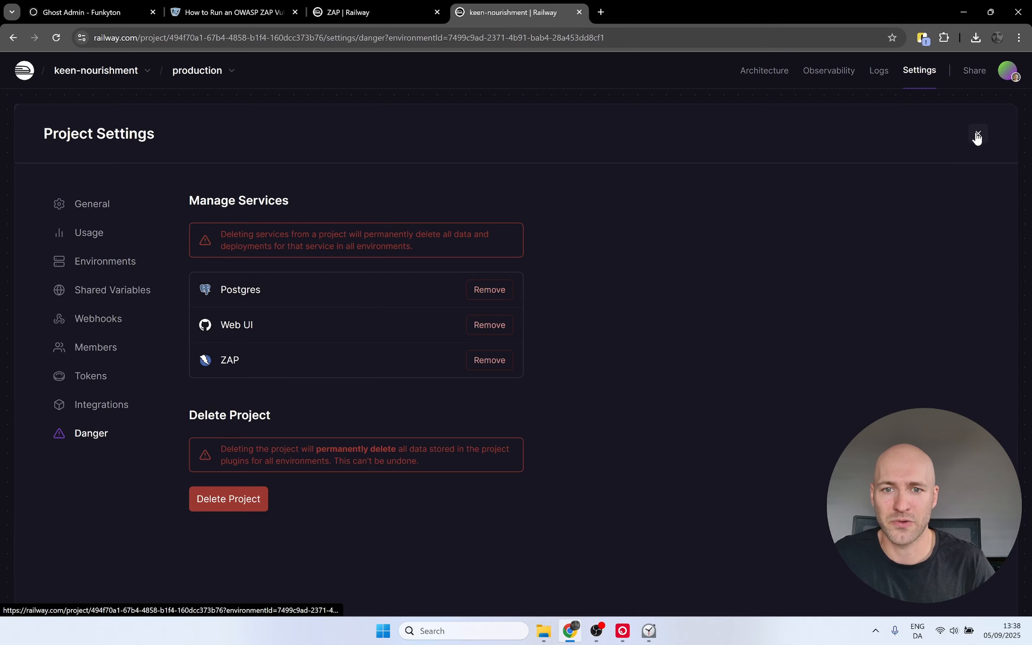
{"action": "left_click", "coordinate": [978, 134]}
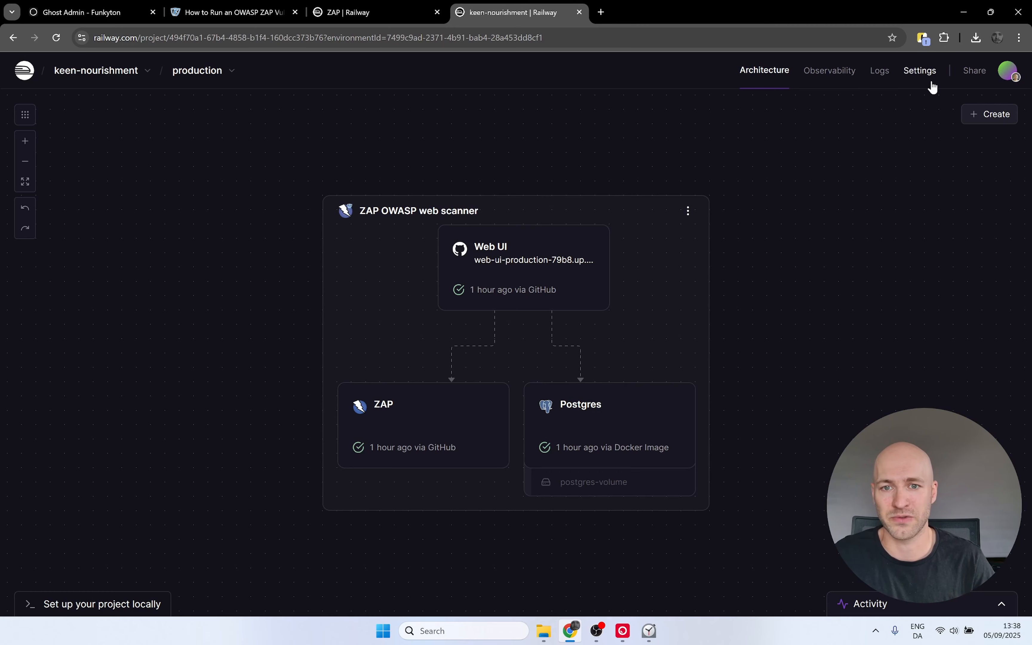
Step: Review the older project's current and estimated usage costs in its project settings
{"action": "left_click", "coordinate": [919, 74]}
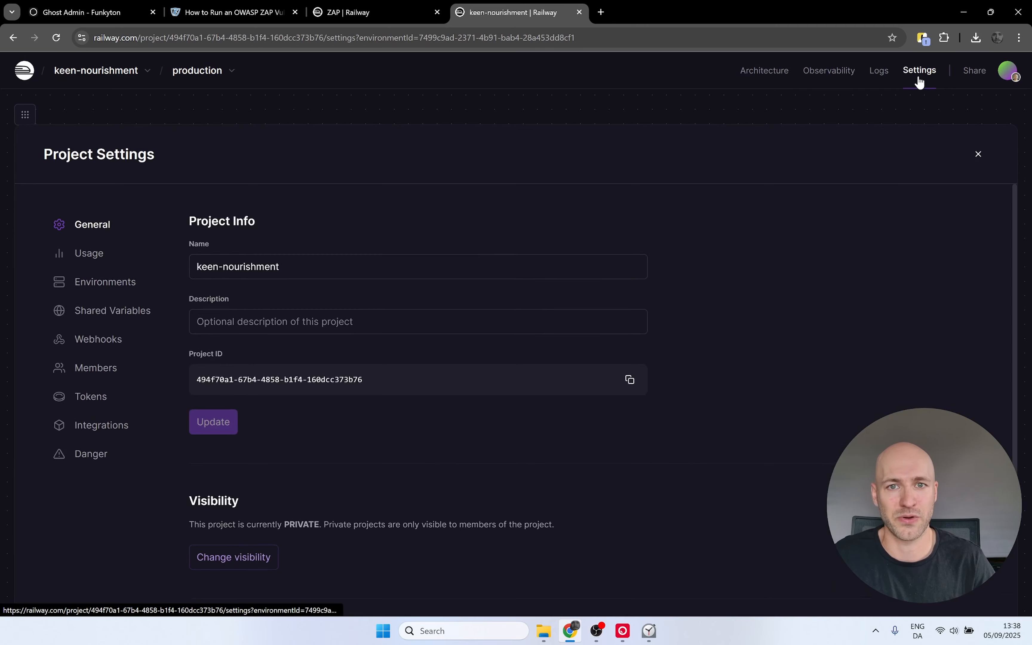
{"action": "left_click", "coordinate": [86, 246]}
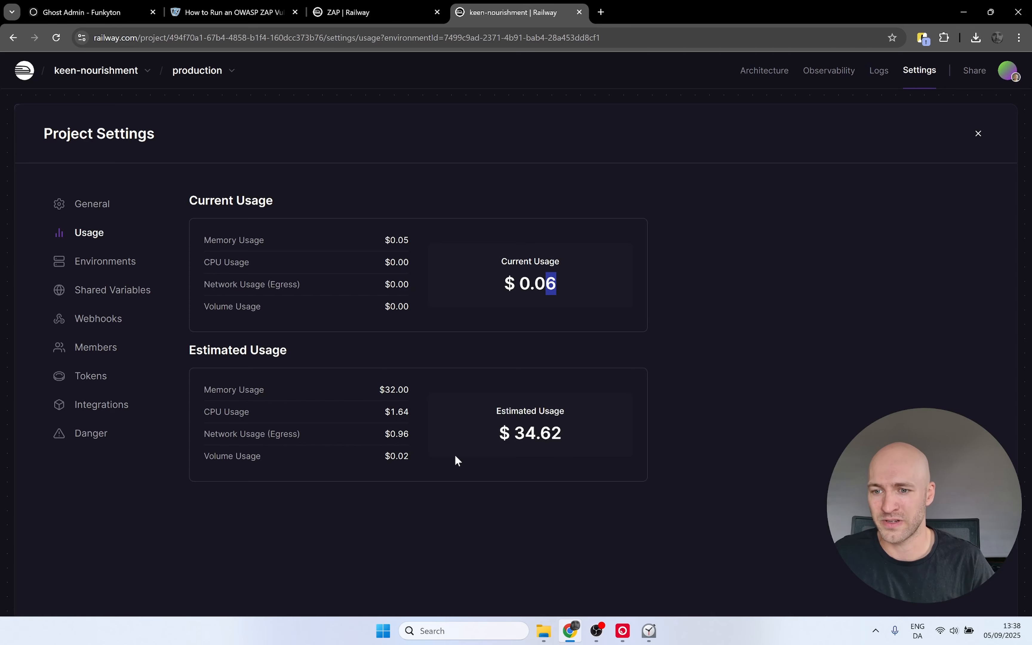
{"action": "left_click_drag", "start_coordinate": [576, 432], "coordinate": [501, 435]}
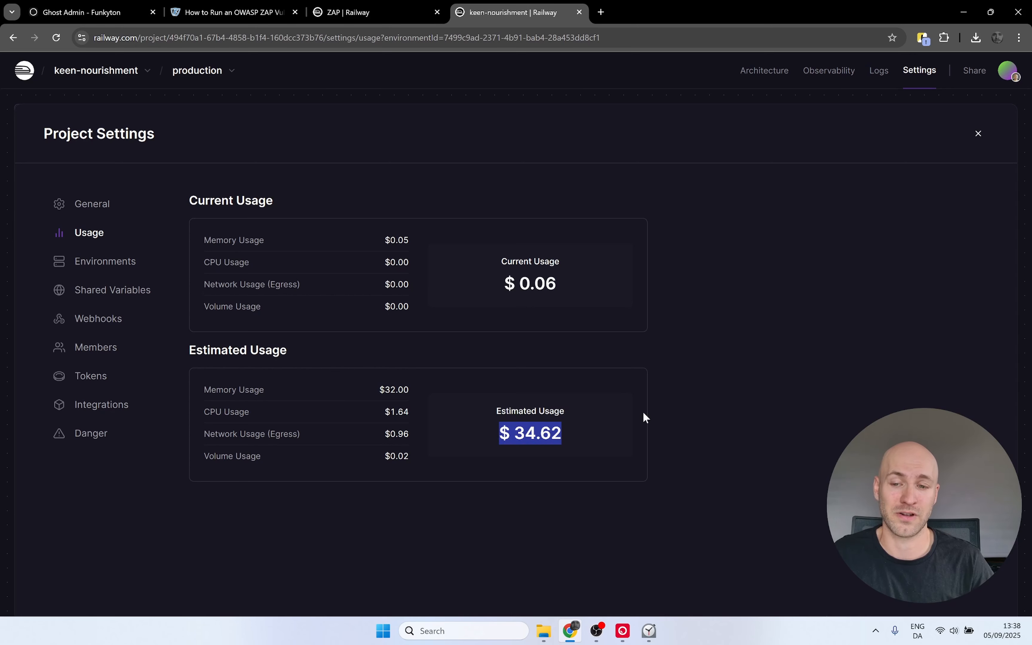
{"action": "left_click", "coordinate": [969, 136]}
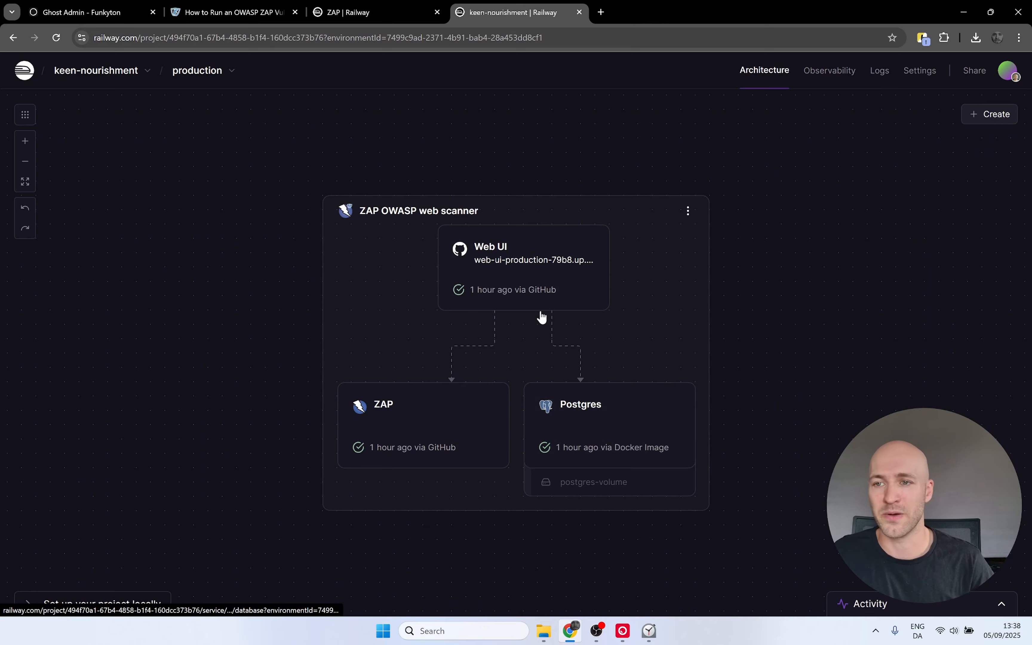
Step: Close the older project's tab, open the new Web UI service's public URL, and zoom the page to 150%
{"action": "left_click", "coordinate": [579, 12]}
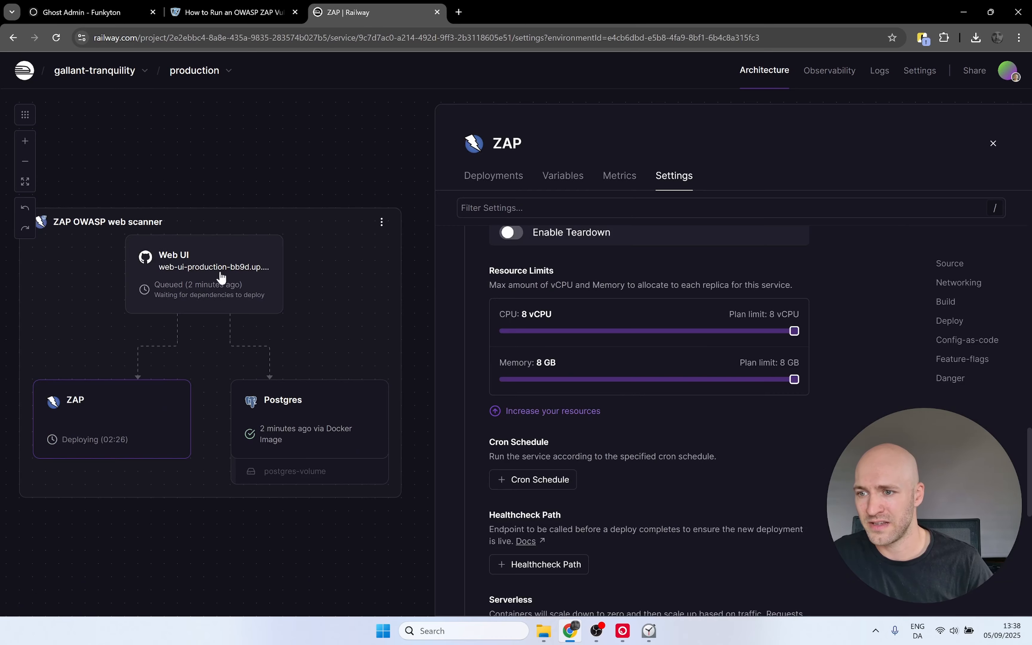
{"action": "left_click", "coordinate": [992, 145]}
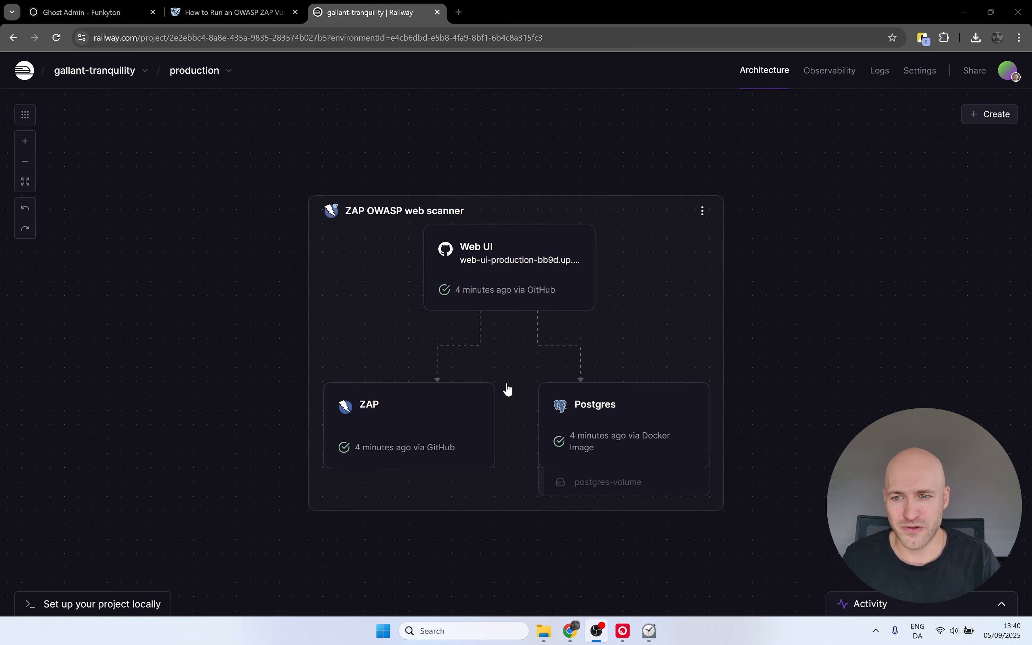
{"action": "scroll", "coordinate": [507, 381], "scroll_direction": "up", "scroll_amount": 2}
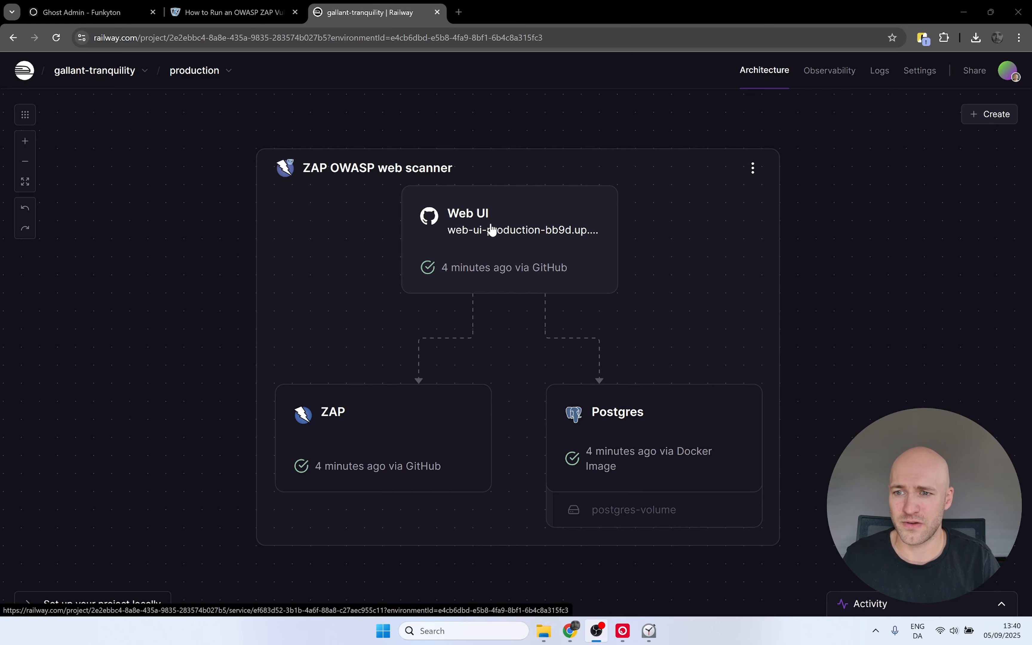
{"action": "left_click", "coordinate": [454, 220]}
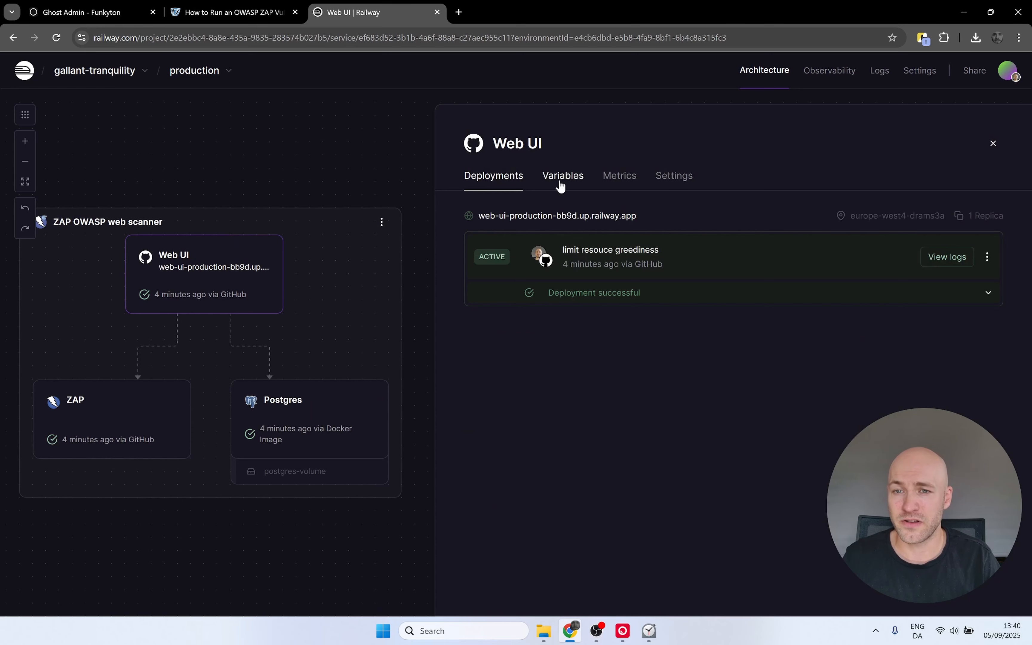
{"action": "left_click", "coordinate": [517, 222]}
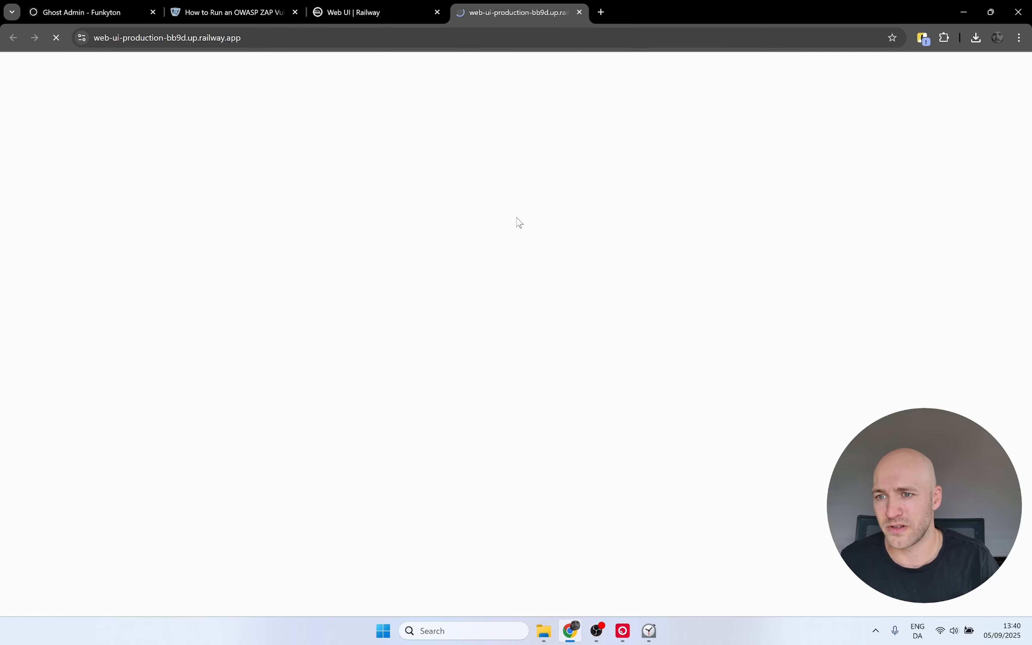
{"action": "key", "text": "ctrl+plus"}
{"action": "key", "text": "ctrl+plus"}
{"action": "key", "text": "ctrl+plus"}
{"action": "key", "text": "ctrl+plus"}
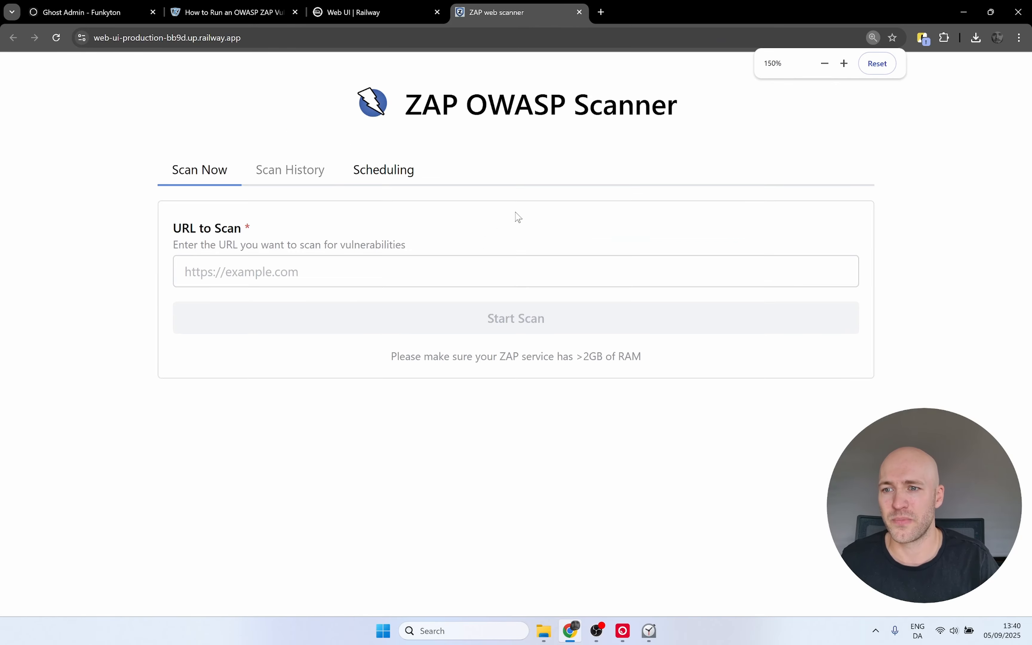